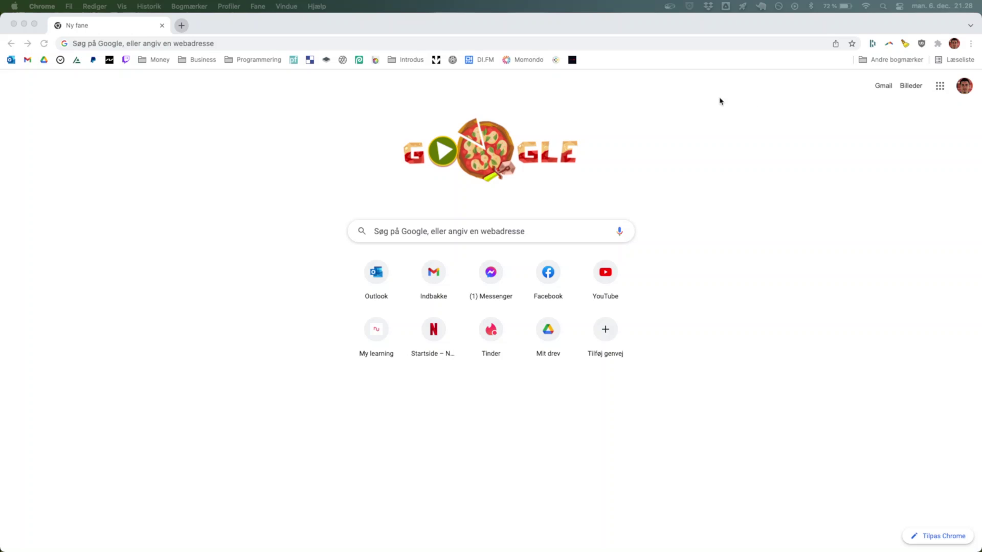
- Load dash.cloudflare.com and dismiss the Argo Smart Routing promotion banner
click(640, 46)
text(dash.)
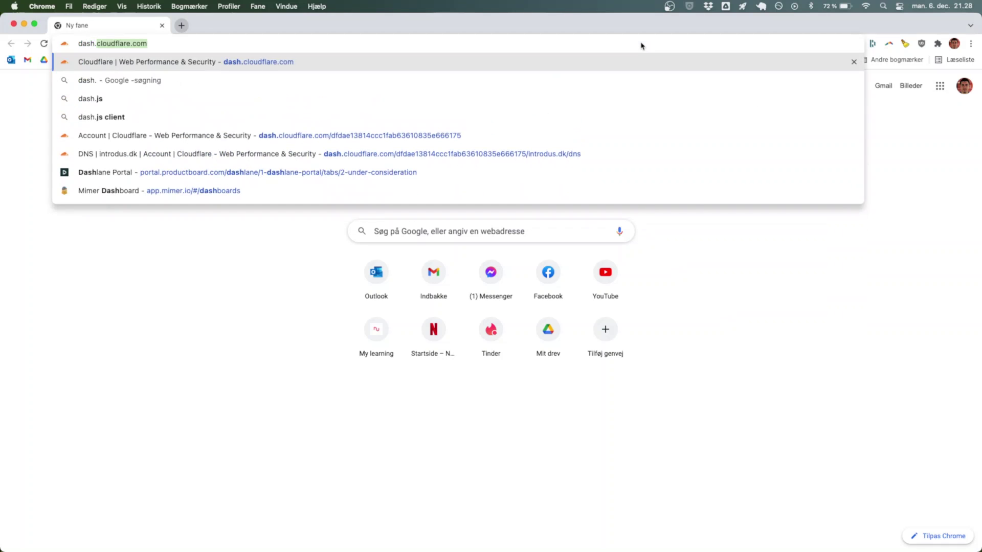
key(Right)
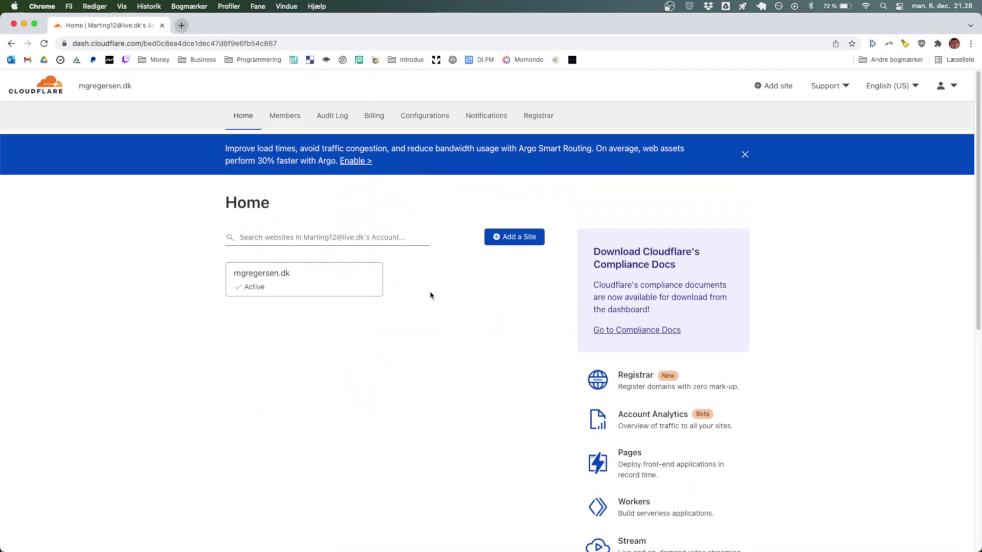
click(745, 154)
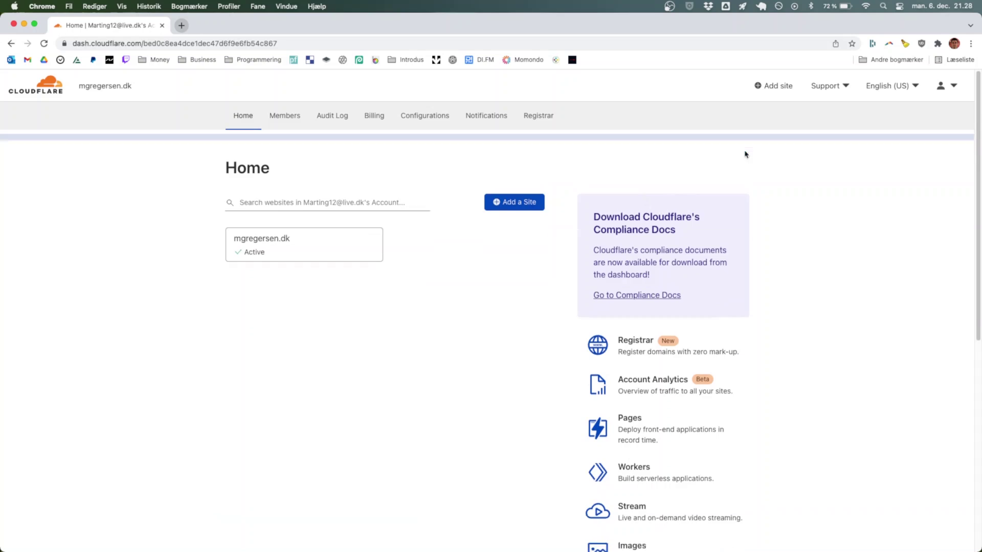
- Open the mgregersen.dk site's DNS page and scroll to its A, CNAME, MX and TXT records
click(333, 248)
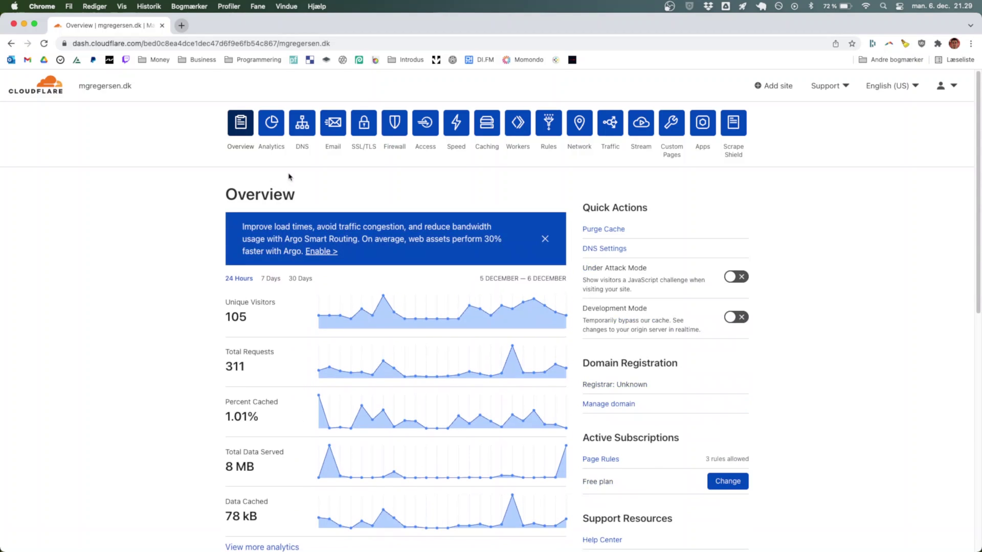
click(307, 126)
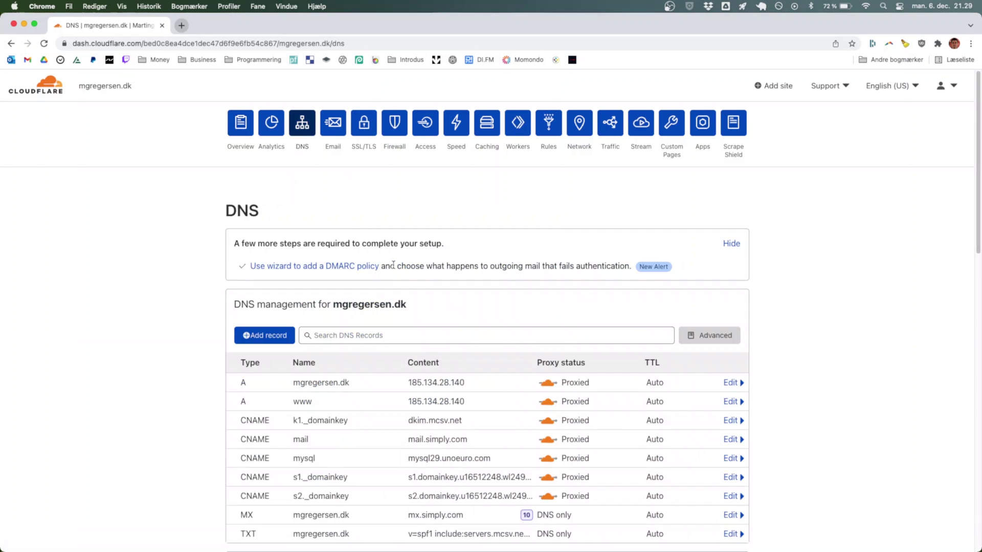
scroll(394, 264, down, 2)
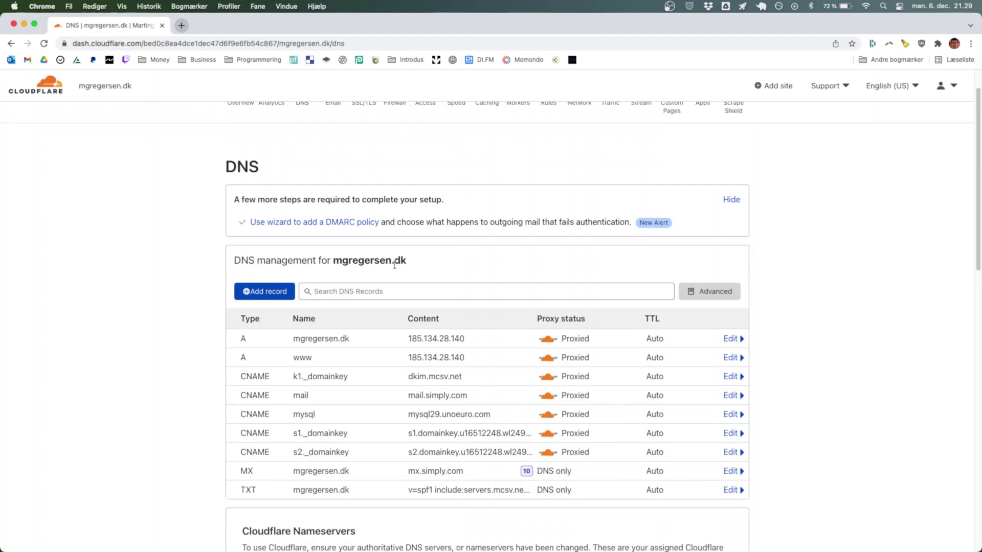
scroll(395, 264, down, 4)
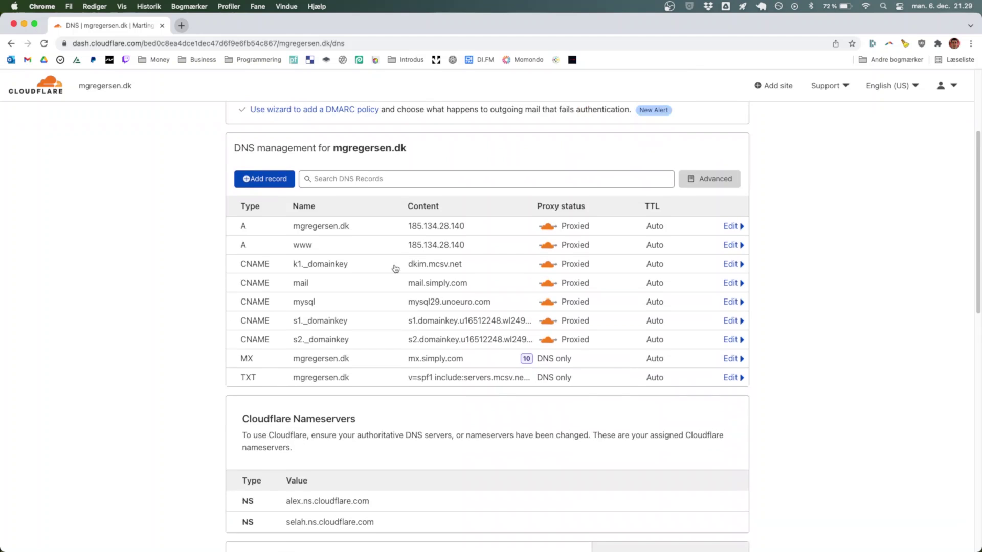
scroll(396, 269, up, 2)
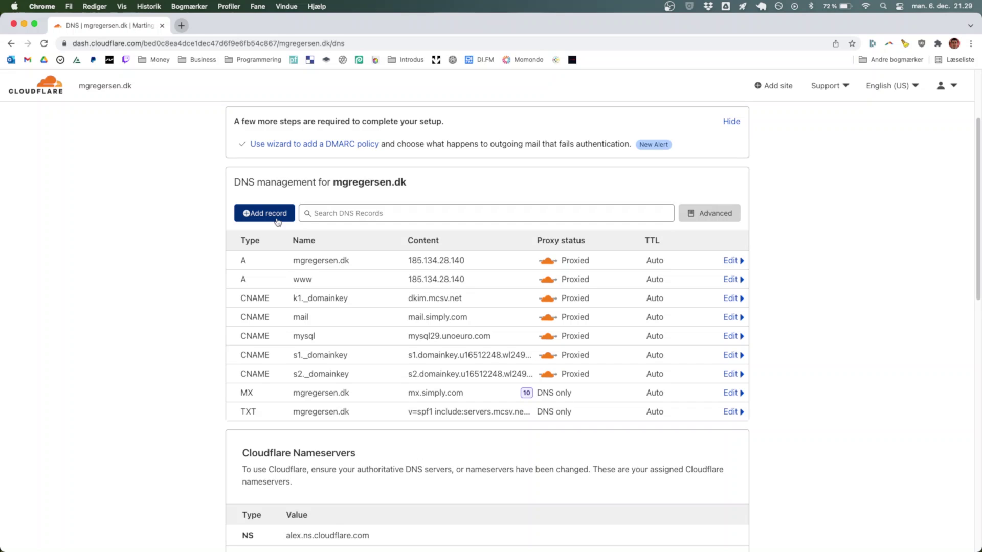
- Add an A record named 'app' with IPv4 185.134.28.140 as DNS only, and save it
click(277, 220)
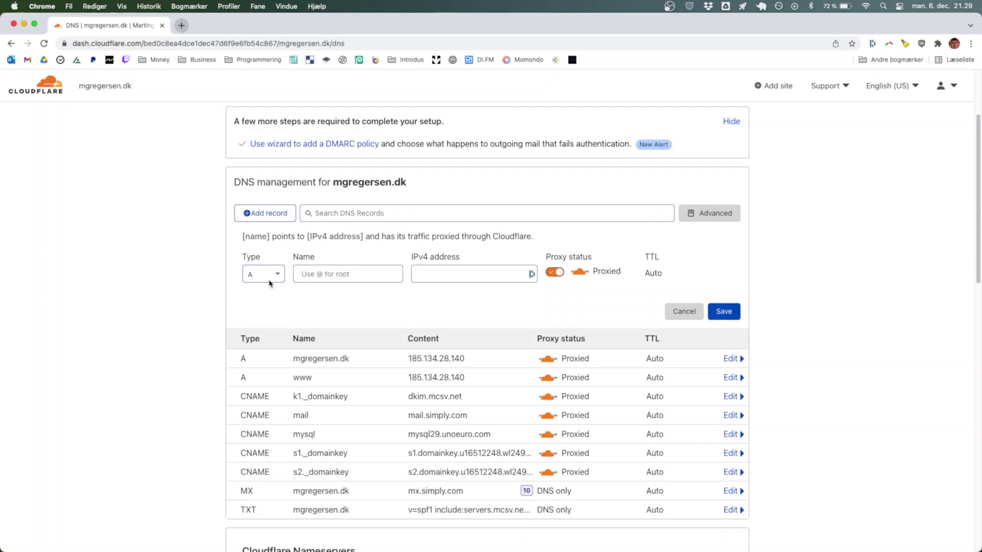
click(324, 275)
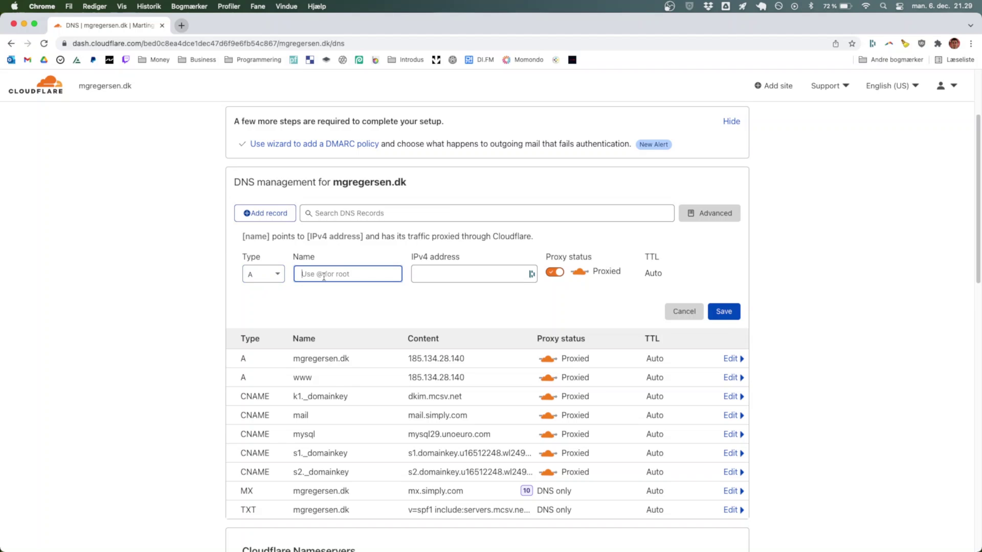
scroll(330, 256, down, 1)
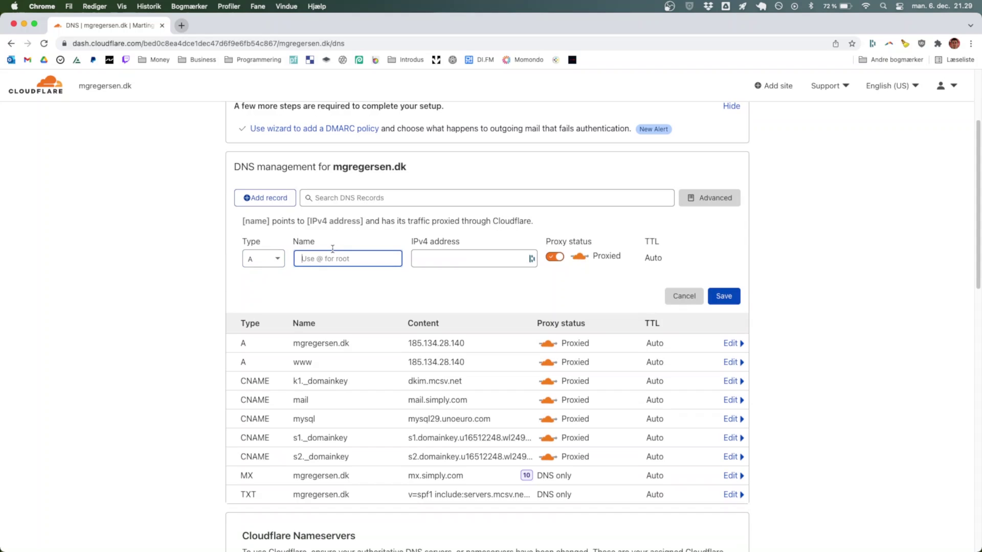
text(app)
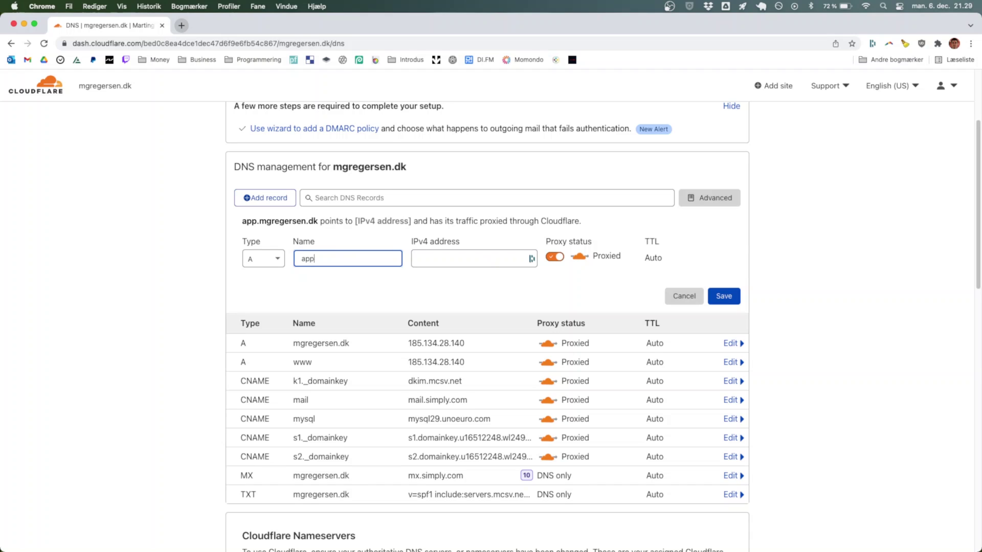
drag(464, 344, 410, 349)
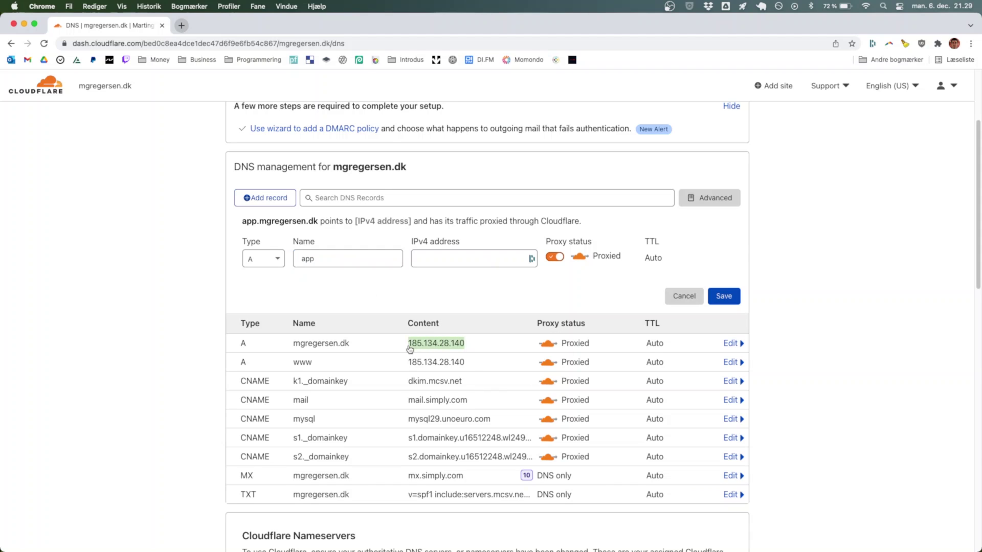
key(super+c)
click(442, 259)
key(super+v)
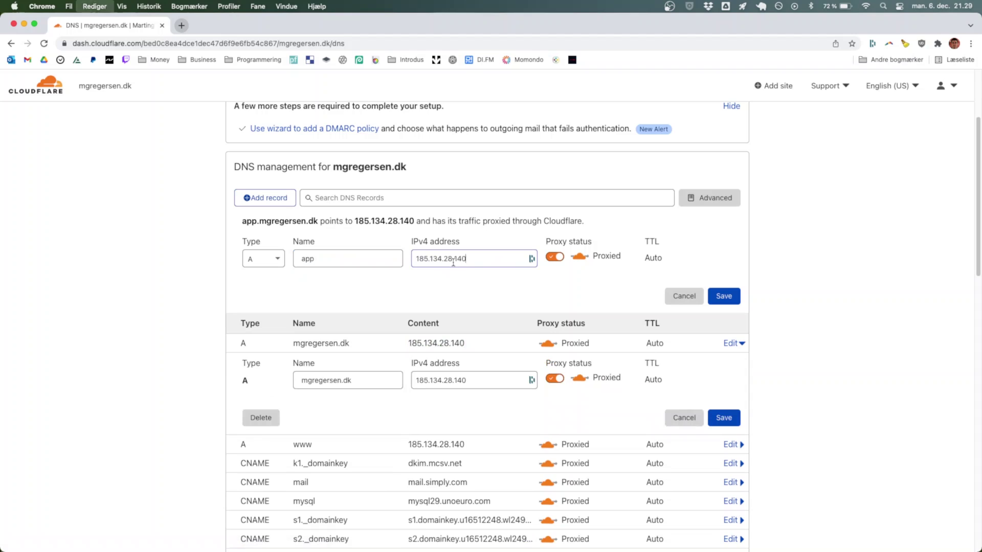
click(559, 259)
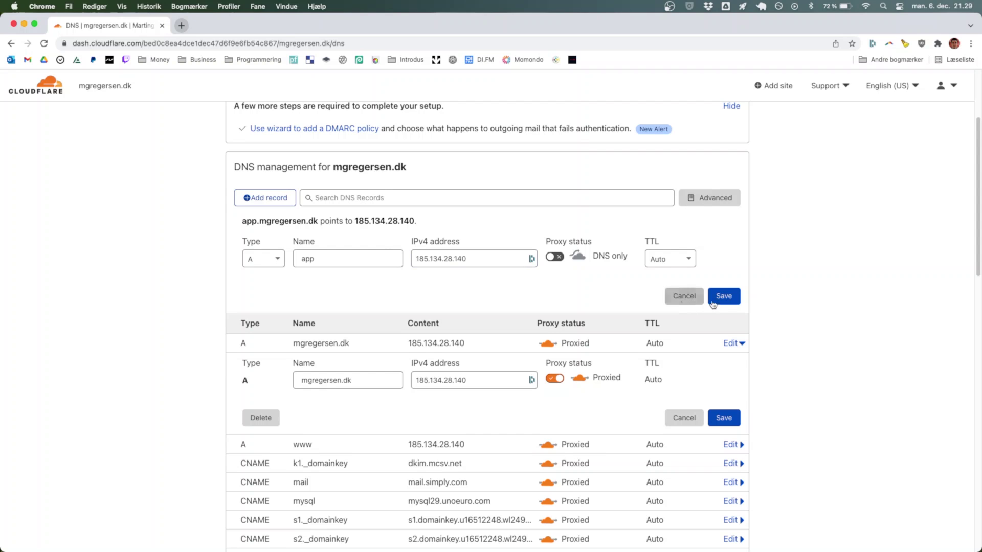
click(686, 418)
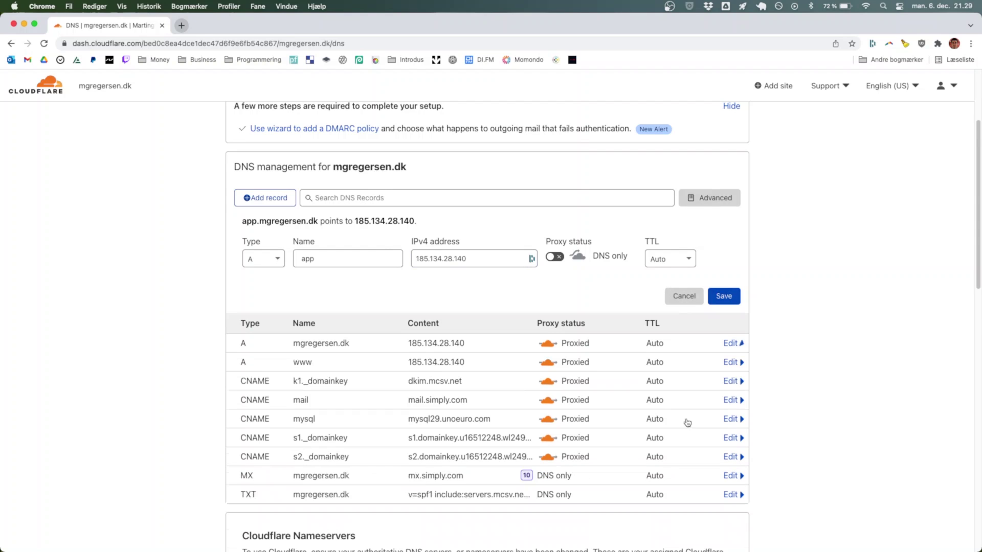
click(724, 301)
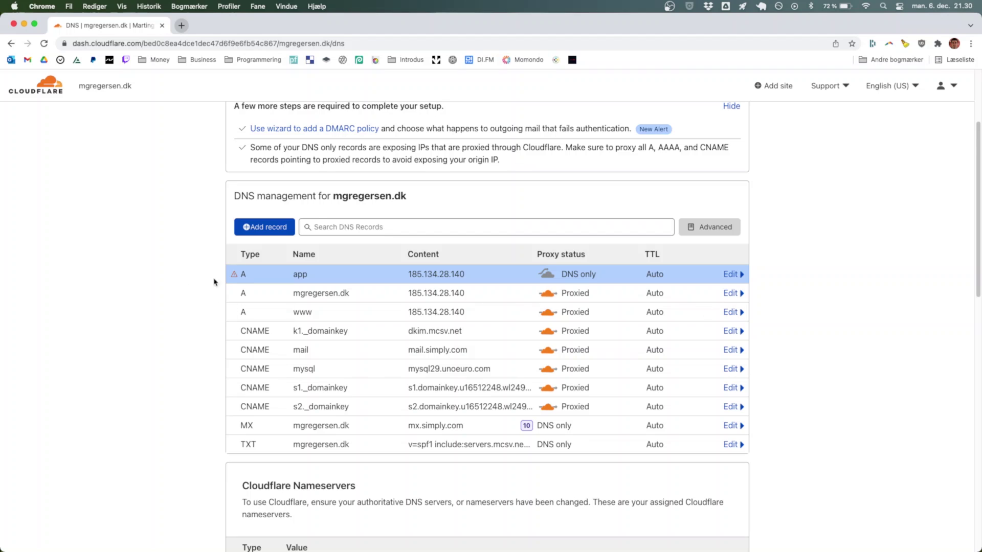
- Edit the app record to turn on Proxied and save it
mouse_move(237, 277)
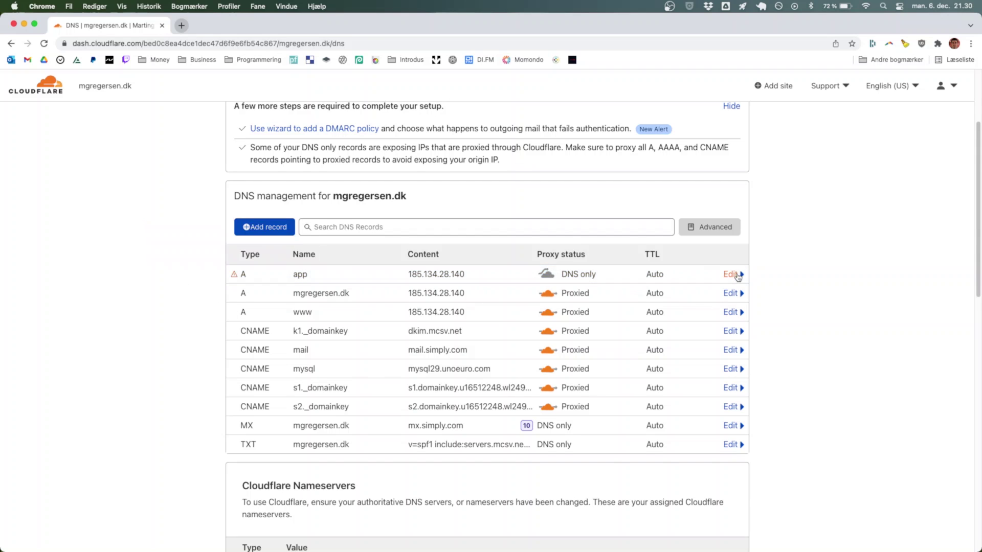
click(731, 275)
click(566, 313)
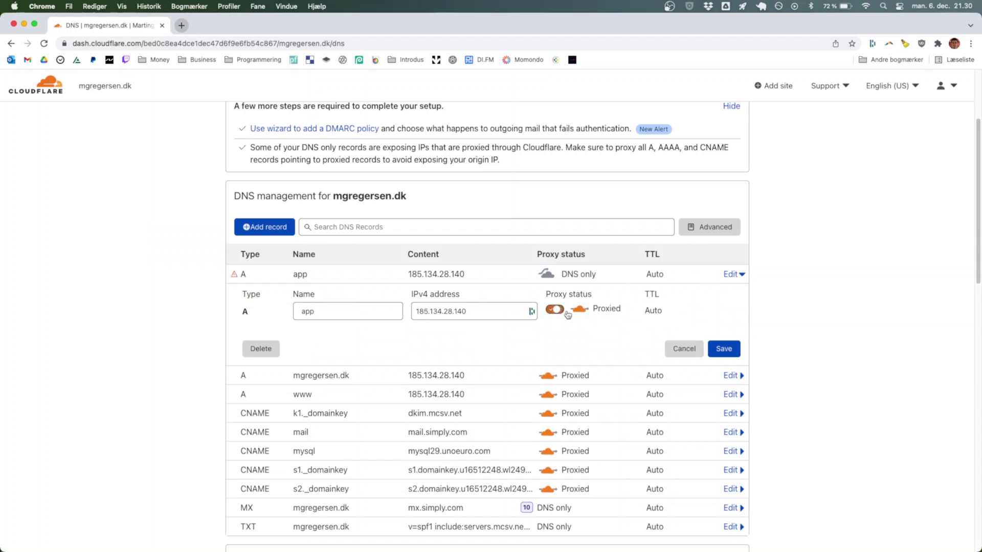
click(725, 352)
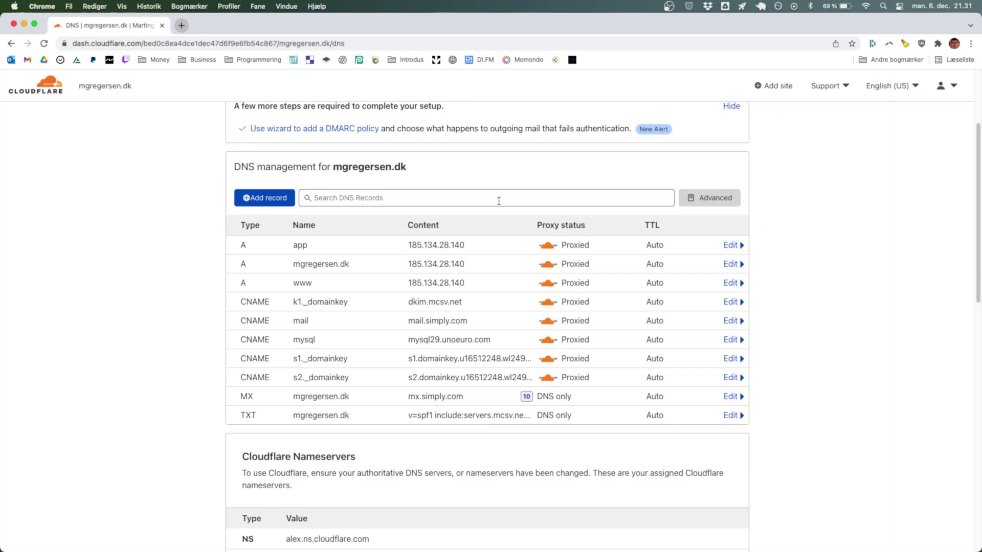
- In Visual Studio Code, delete lines 10–17, the second nginx server block
key(super+Tab)
key(super+Tab)
key(super+Tab)
key(super+Tab)
key(super+Tab)
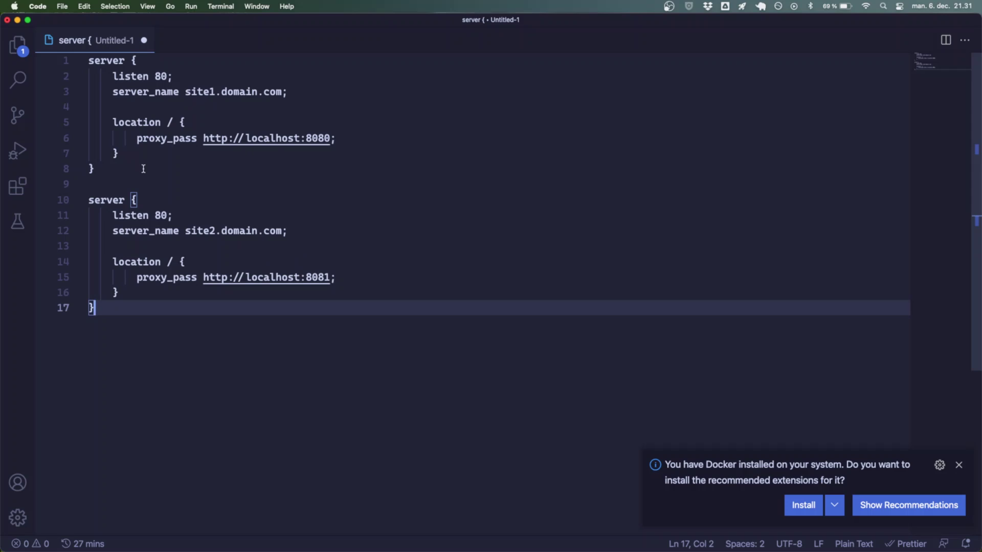
shift+click(90, 201)
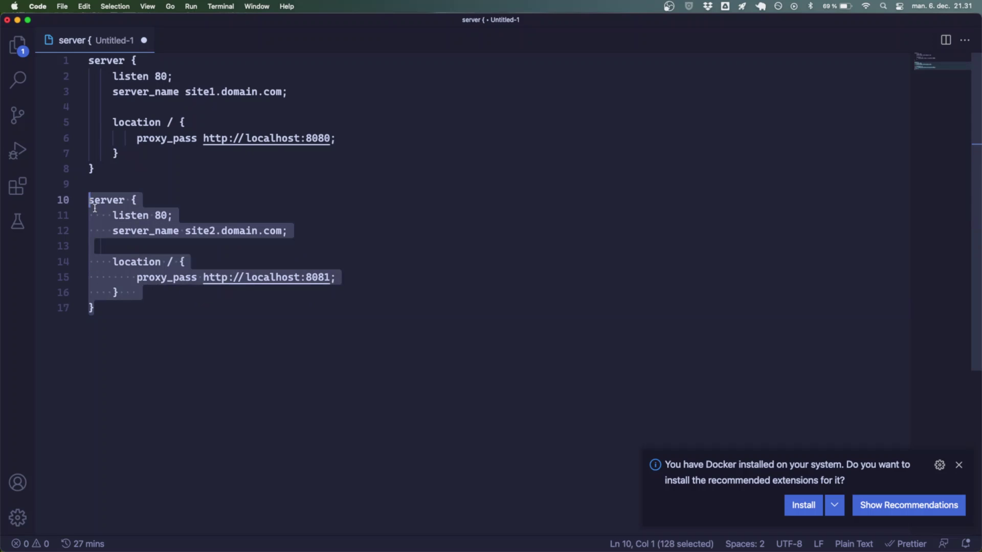
key(BackSpace)
key(BackSpace)
key(BackSpace)
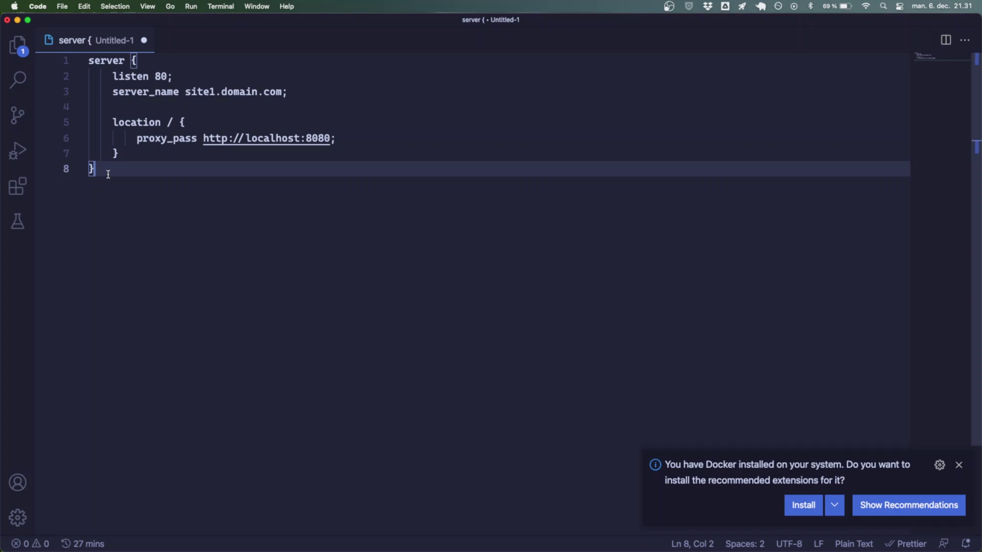
drag(108, 175, 89, 62)
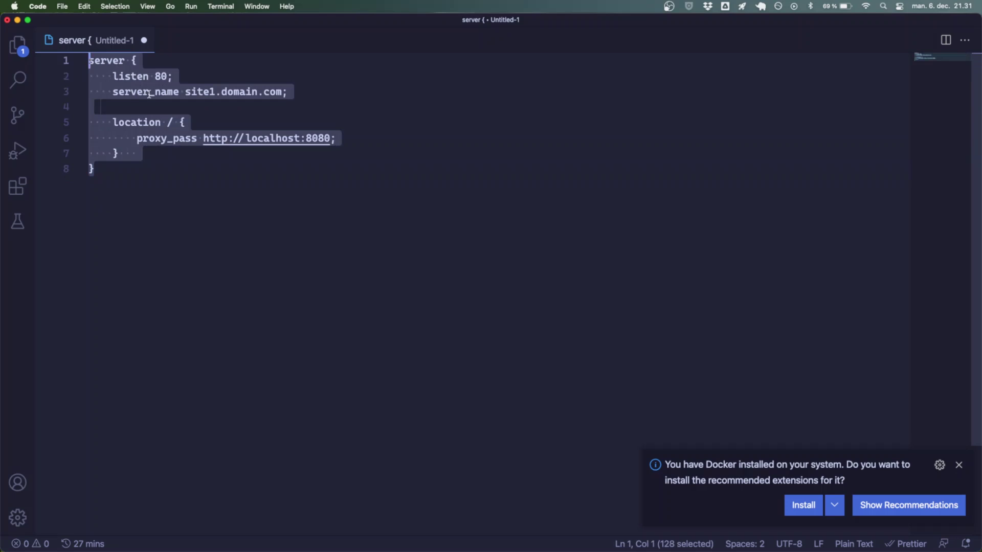
click(185, 93)
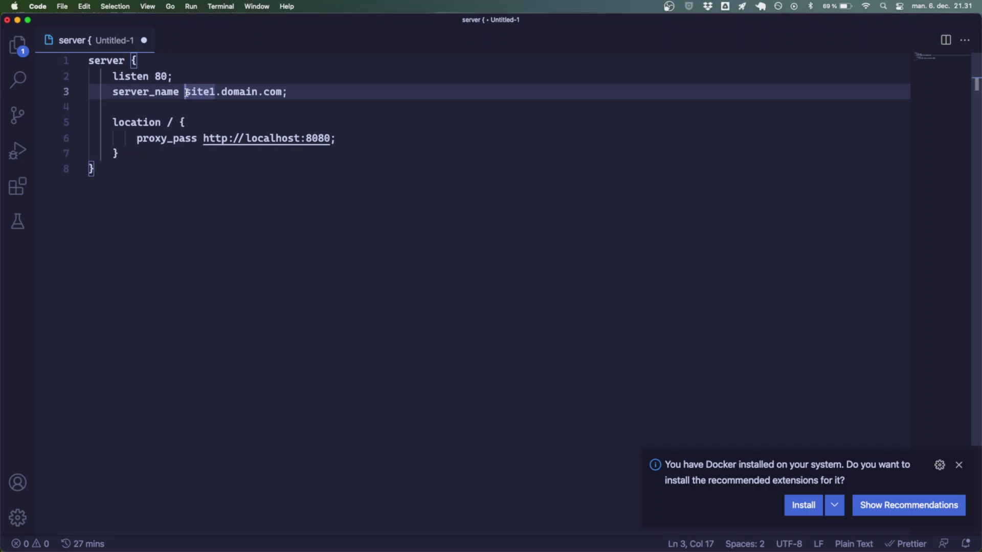
click(115, 178)
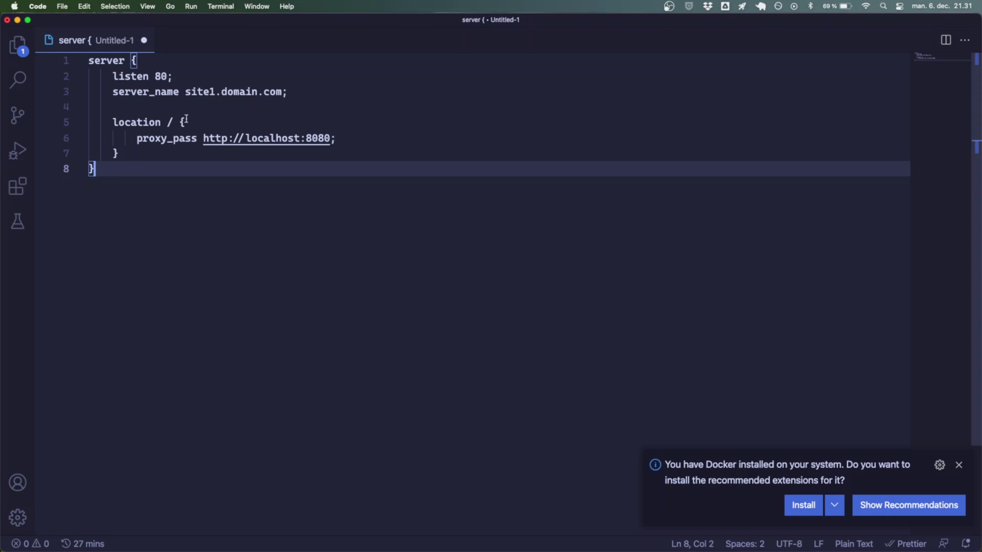
- Replace site1.domain.com with app.mgregersen.dk on the server_name line
click(186, 93)
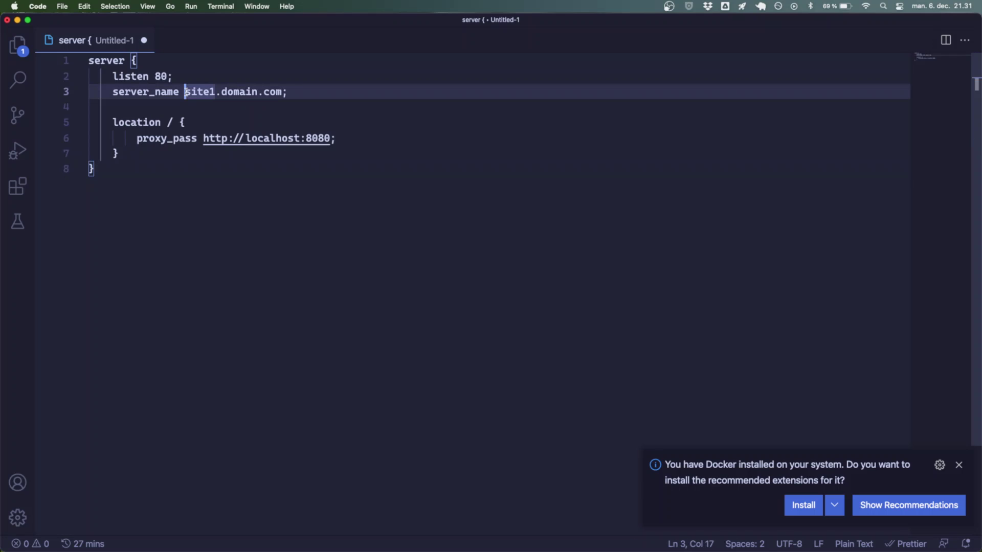
drag(187, 92, 280, 88)
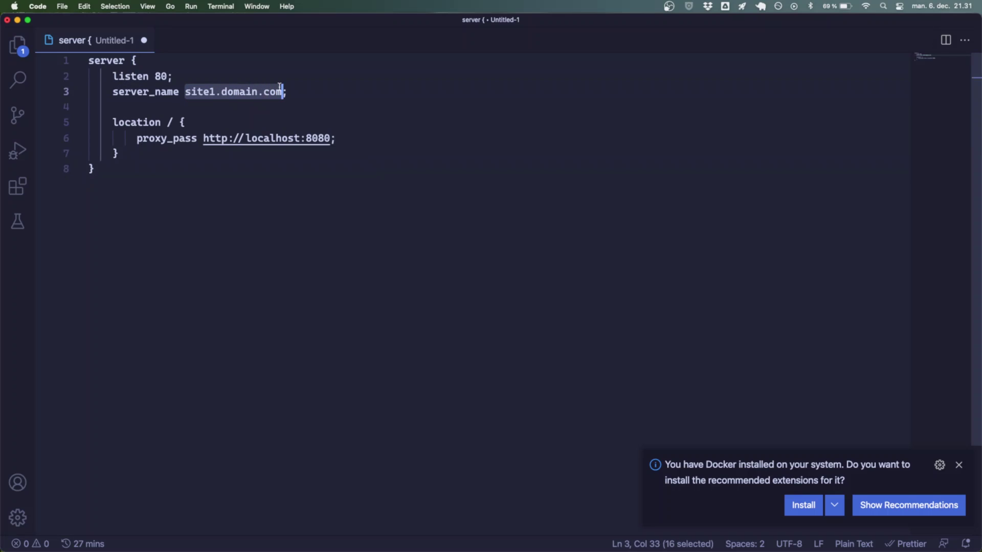
text(app.)
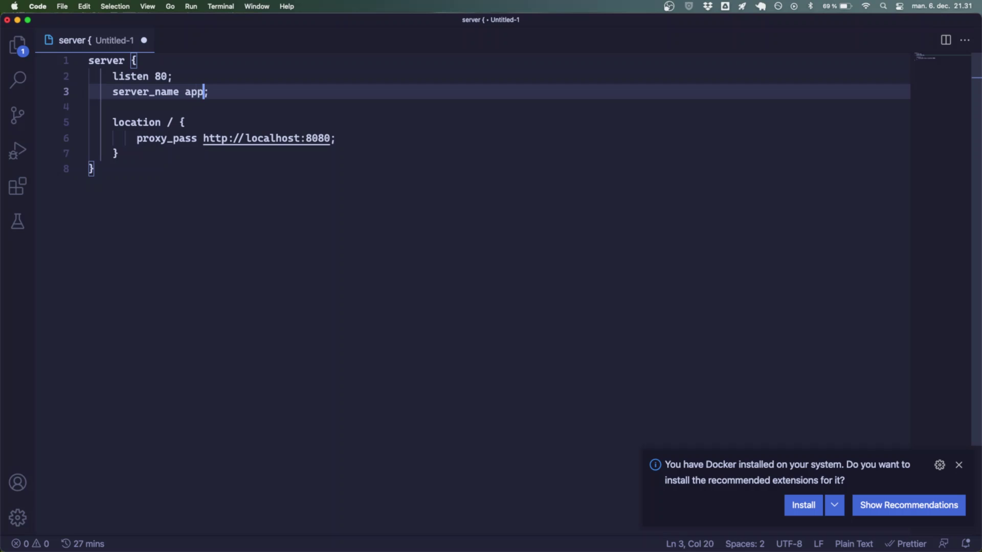
text(mgregersen.dk)
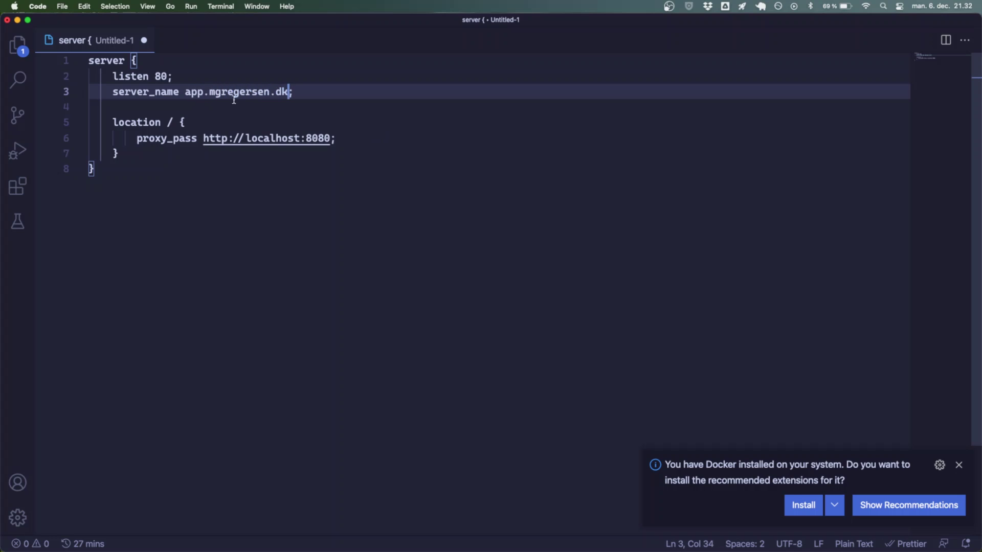
double_click(194, 93)
double_click(224, 93)
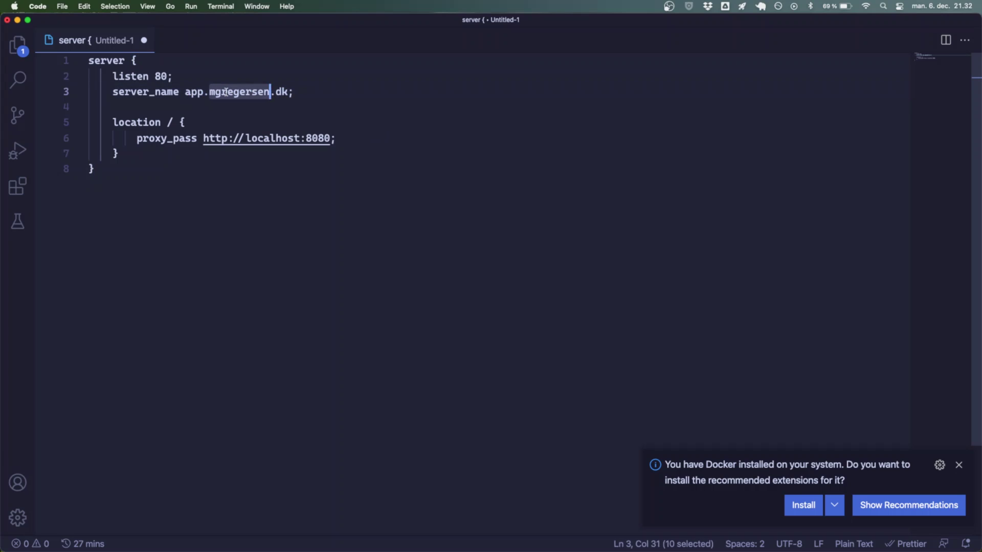
double_click(279, 93)
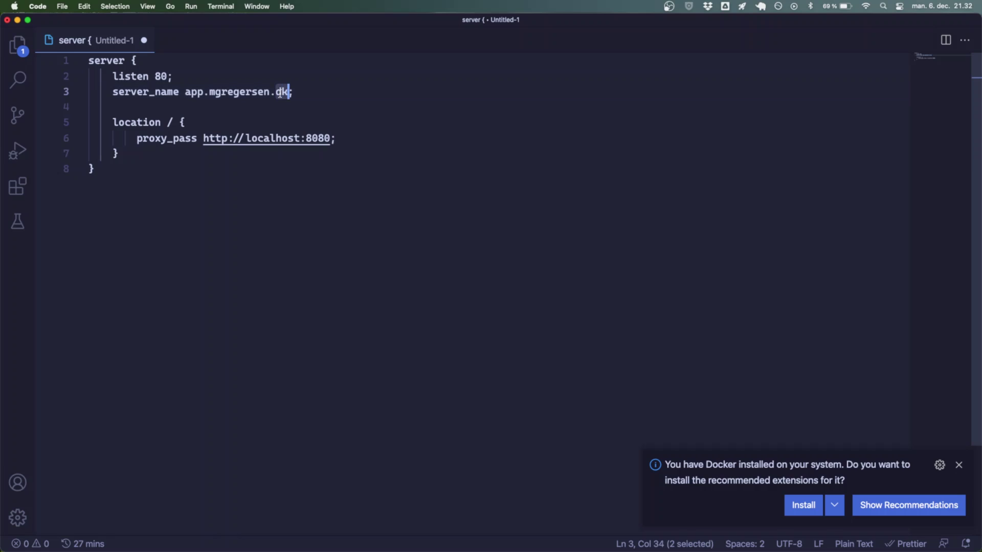
double_click(170, 122)
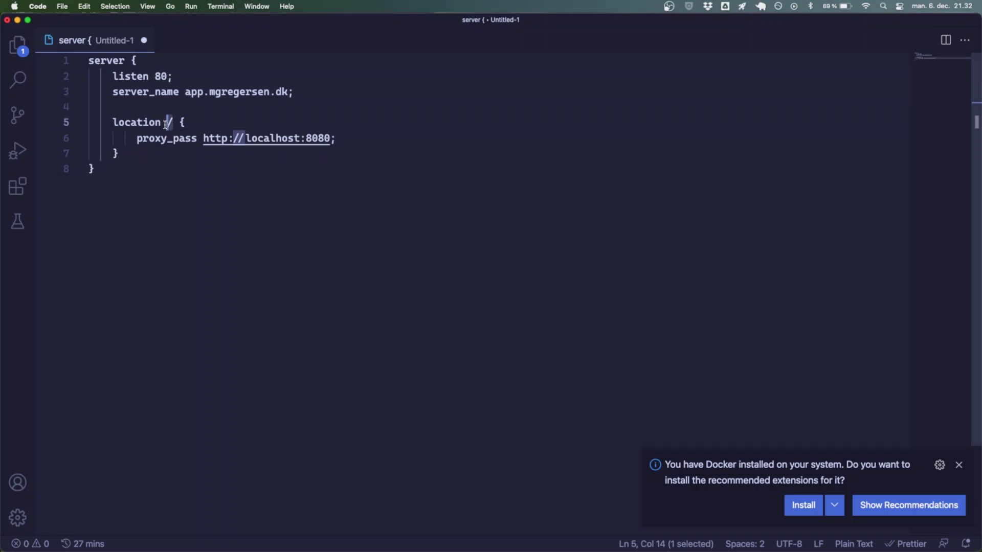
drag(187, 92, 281, 92)
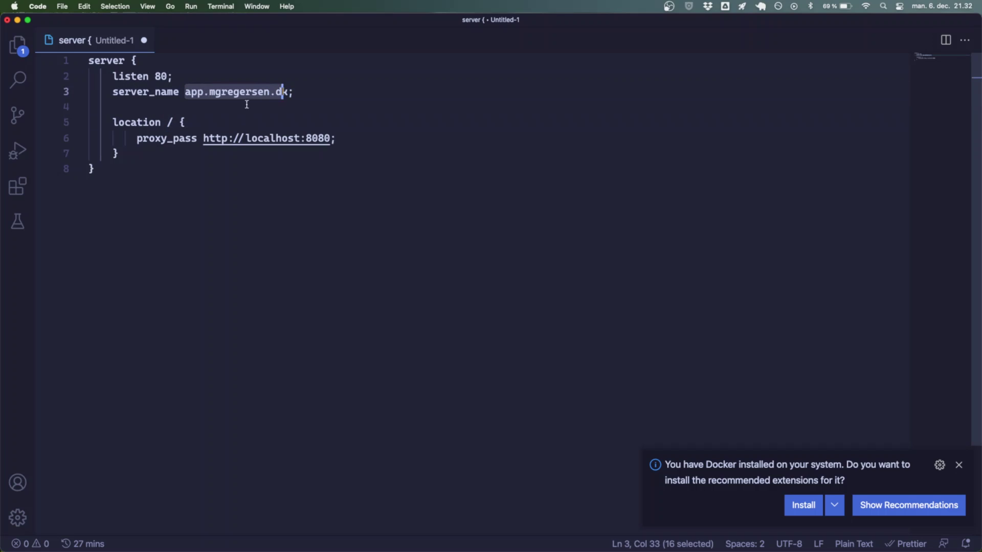
drag(203, 138, 283, 138)
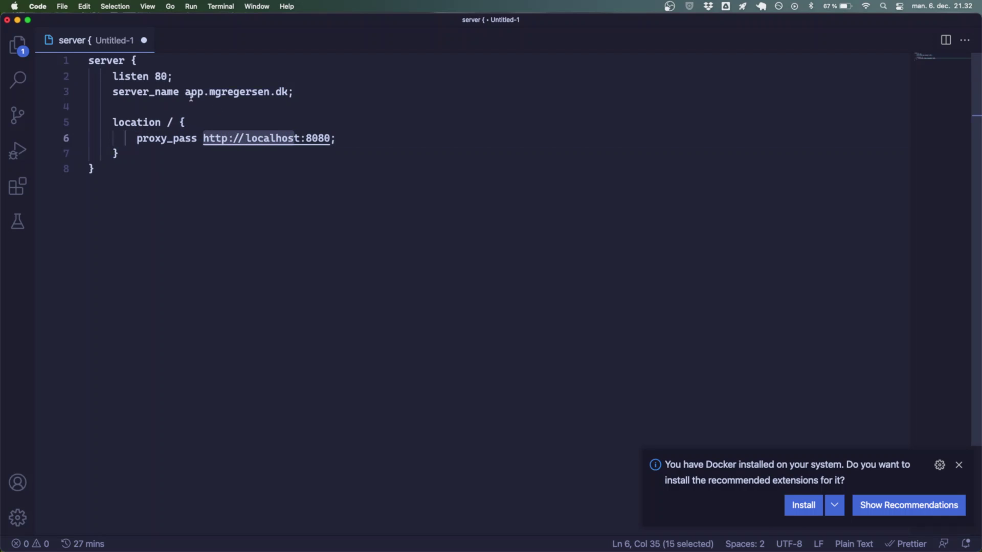
drag(185, 92, 288, 92)
key(super+c)
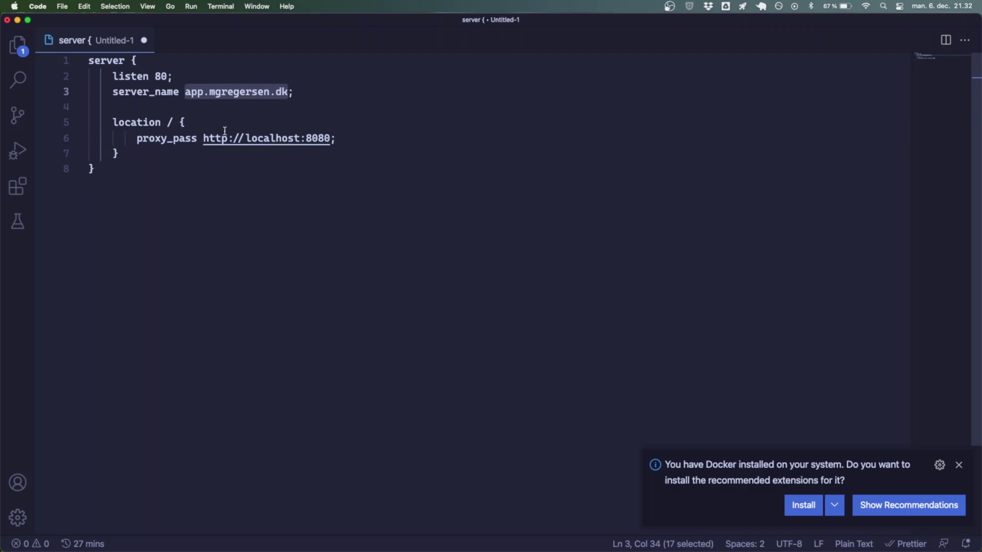
drag(203, 138, 297, 138)
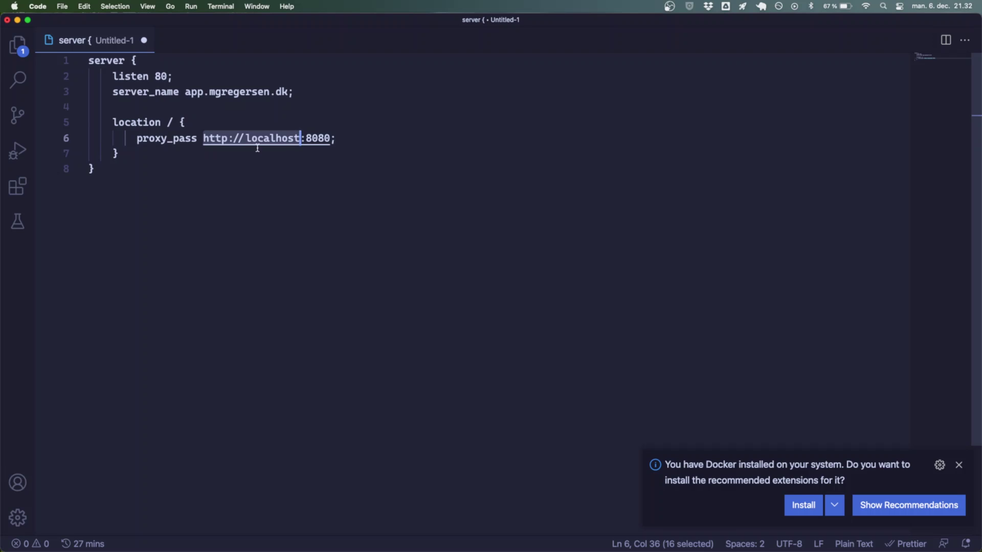
key(super+v)
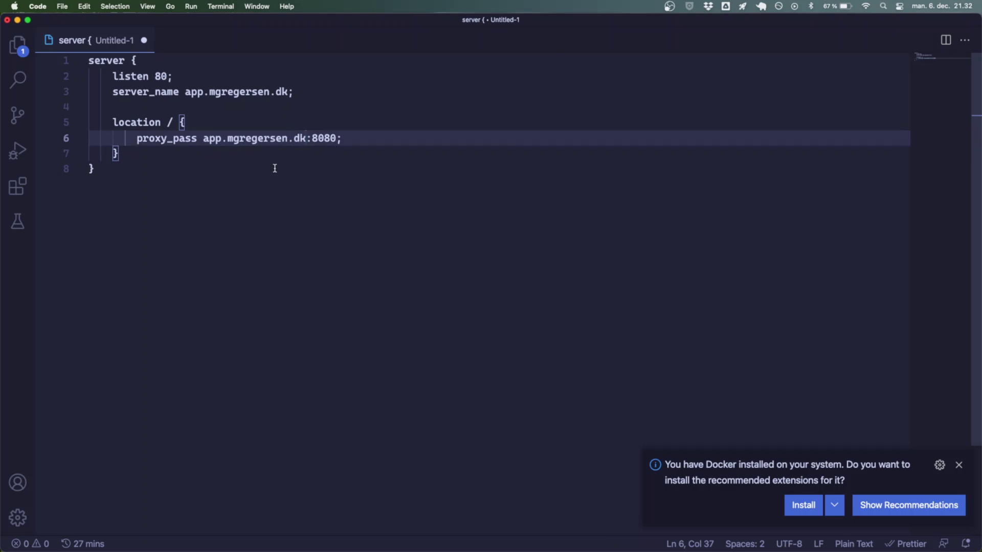
click(313, 139)
drag(313, 139, 336, 139)
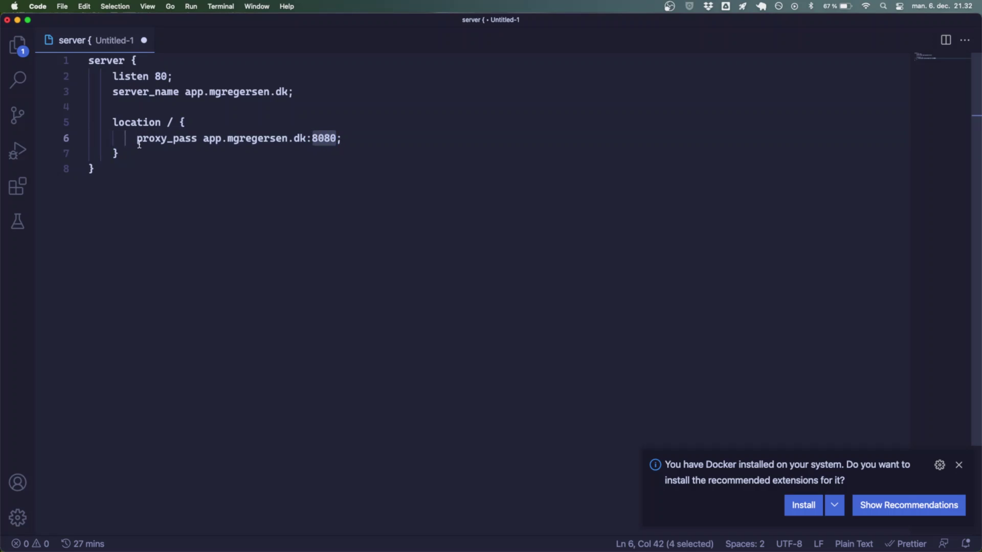
- Highlight the proxy_pass, listen 80 and server_name directives
drag(137, 138, 186, 138)
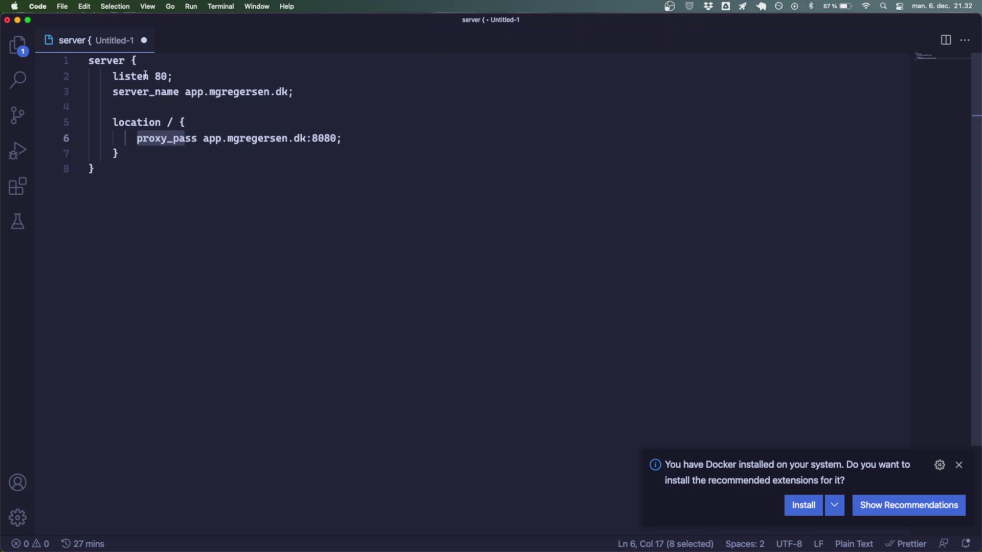
drag(112, 76, 168, 76)
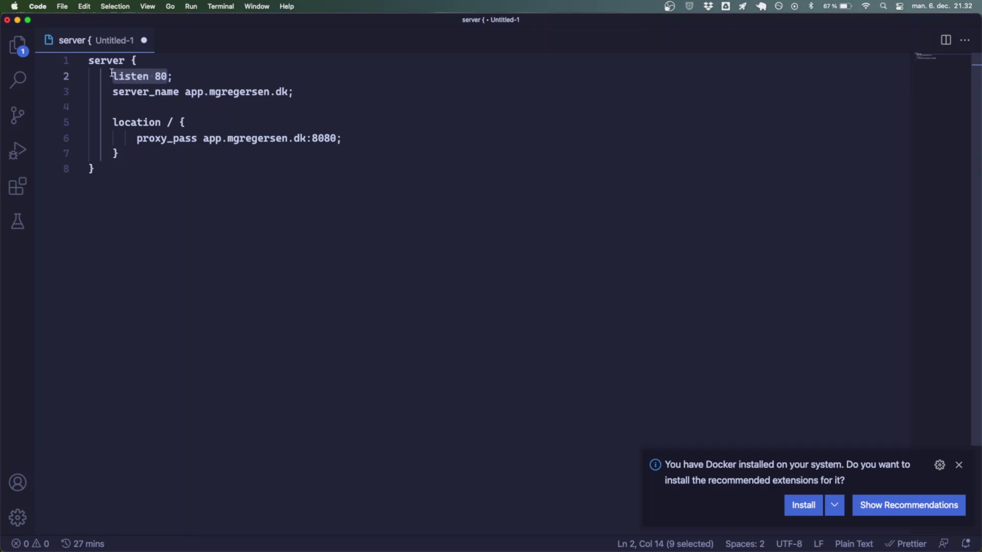
drag(118, 76, 275, 91)
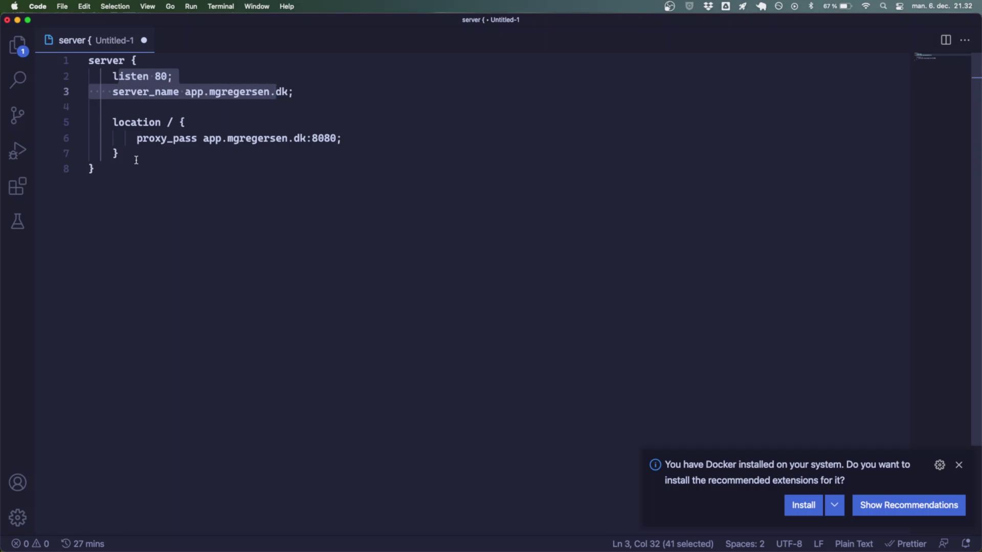